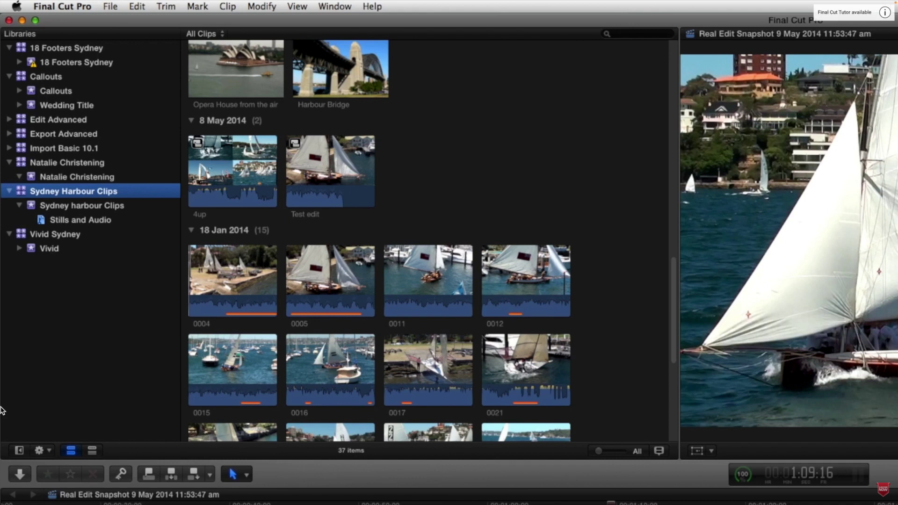
Open Preferences with Command-comma to view Import media storage set to Leave files in place.
key(super+comma)
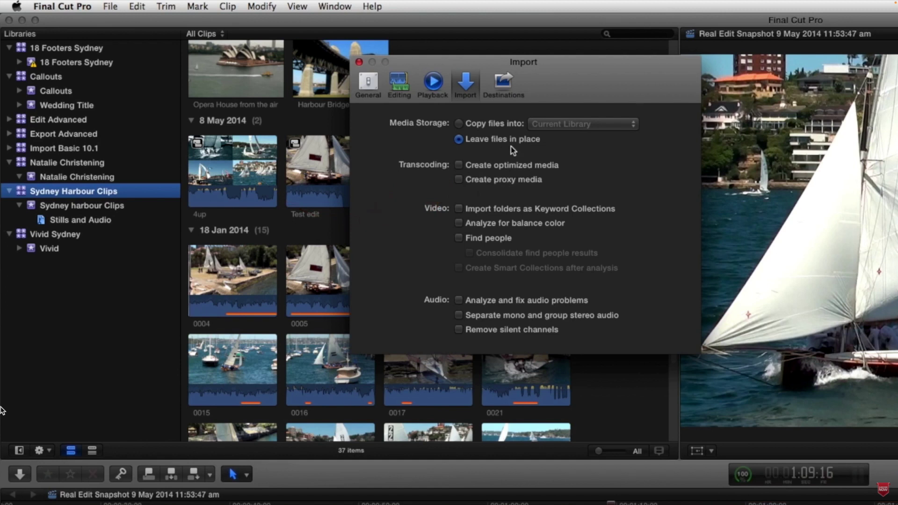
Keep Leave files in place selected and close the Preferences window.
click(484, 146)
click(521, 147)
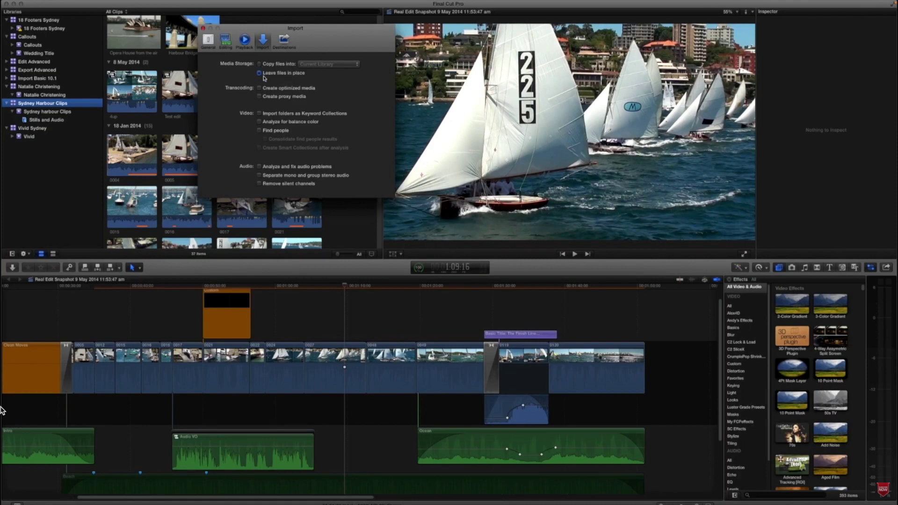
key(super+w)
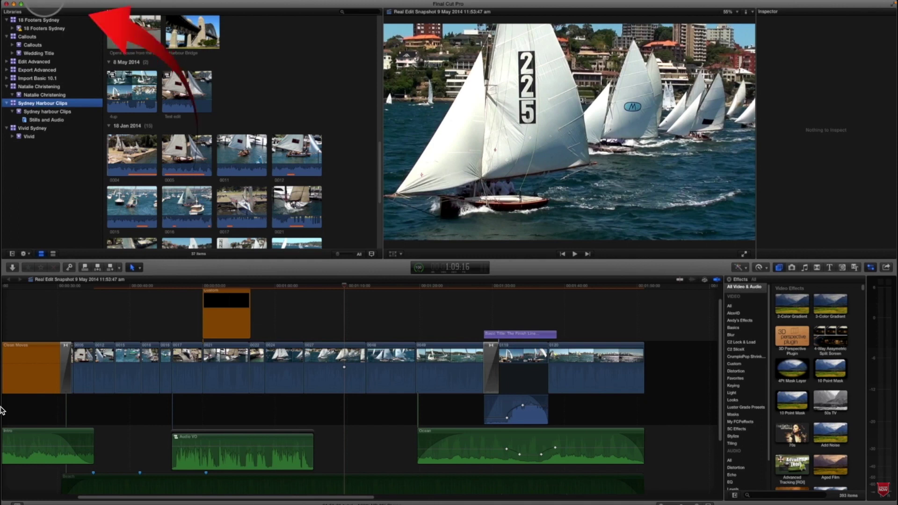
click(32, 1)
Choose Final Cut Pro > Preferences, then bring up the File menu for Sydney Harbour Clips.
click(42, 16)
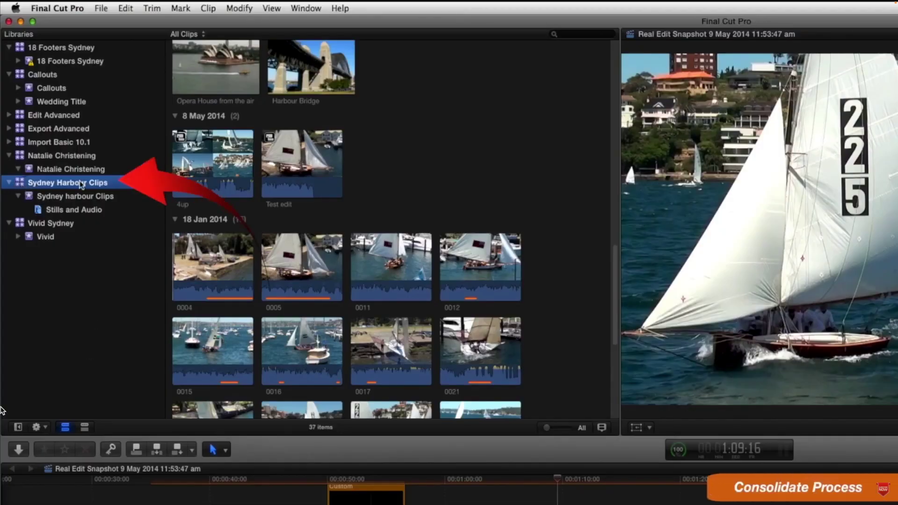
click(101, 8)
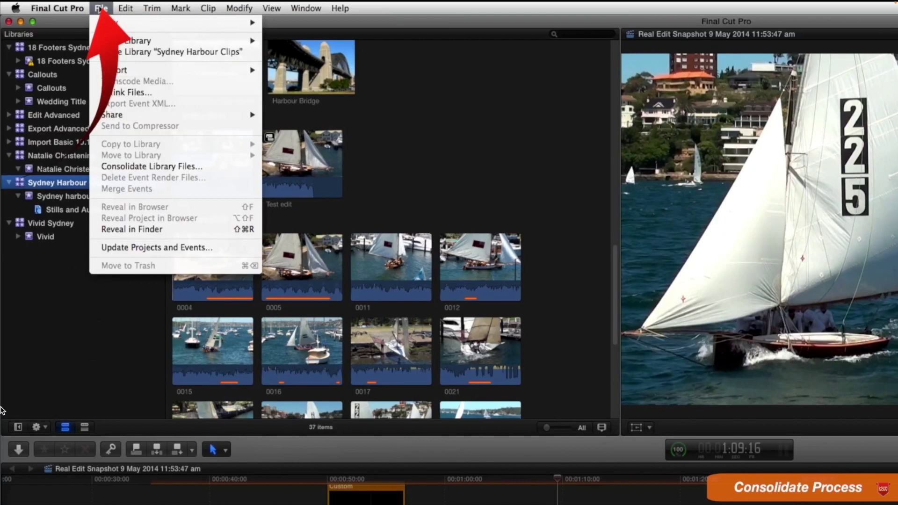
Run Consolidate Library Files on Sydney Harbour Clips and confirm the Consolidate Library Media dialog.
click(151, 167)
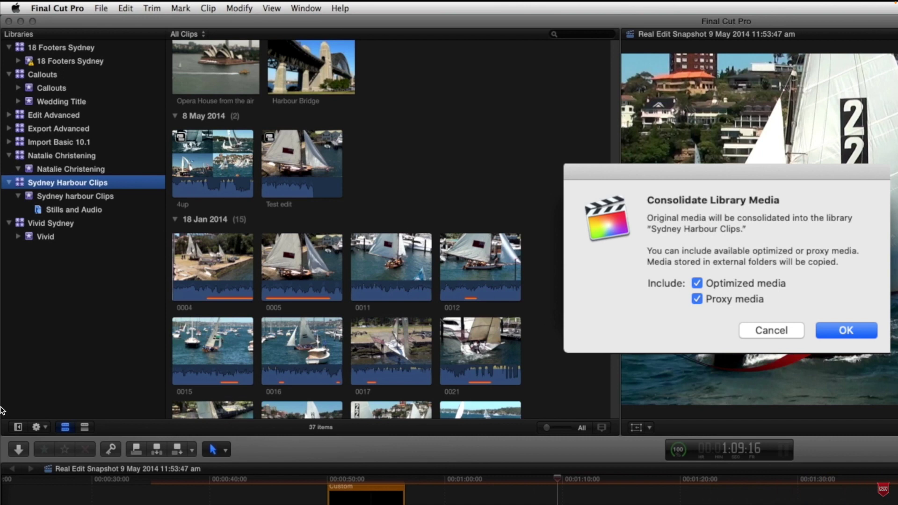
click(846, 331)
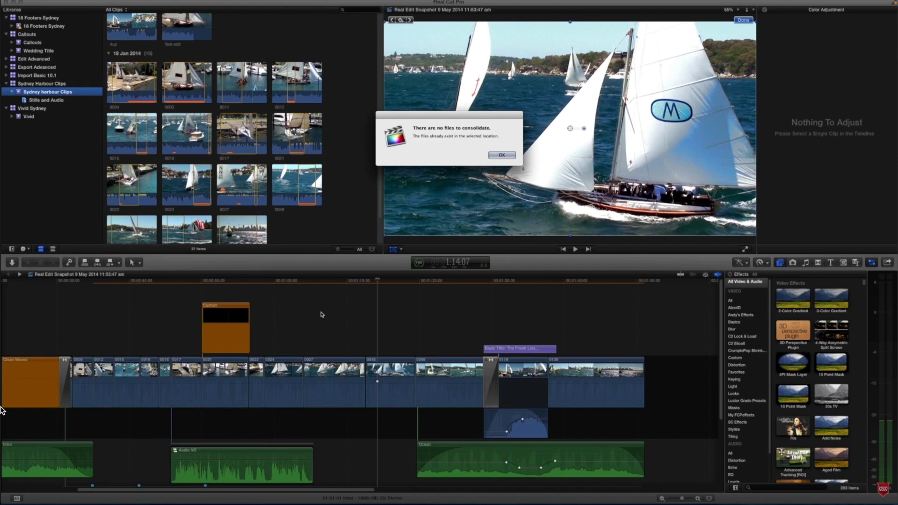
Dismiss the 'There are no files to consolidate' alert and bring up the Sydney harbour Clips event's actions.
click(501, 155)
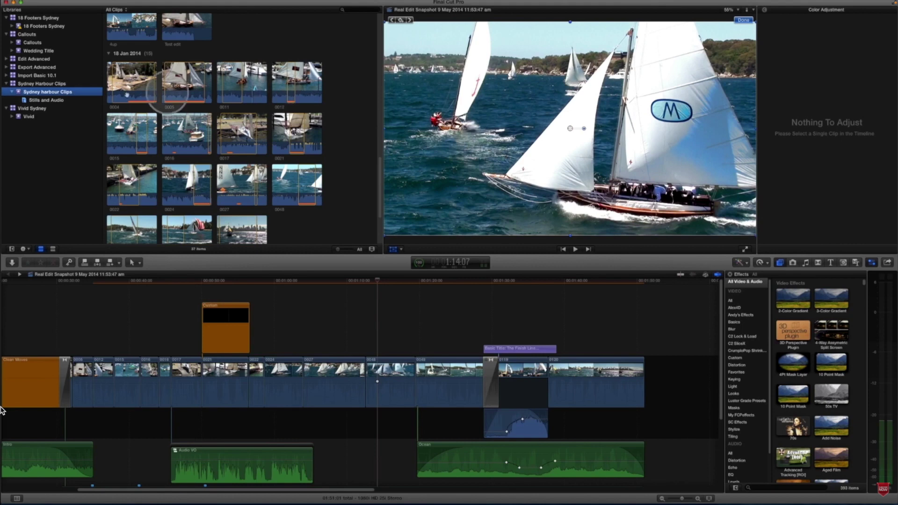
ctrl+click(47, 94)
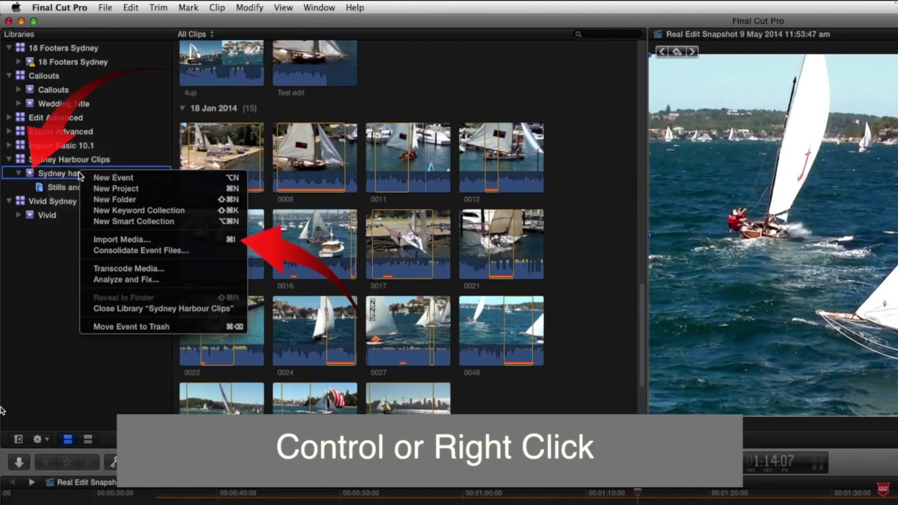
Import Desktop test.jpg into the Sydney harbour Clips event, leaving files in place, and reveal the library in Finder.
click(133, 239)
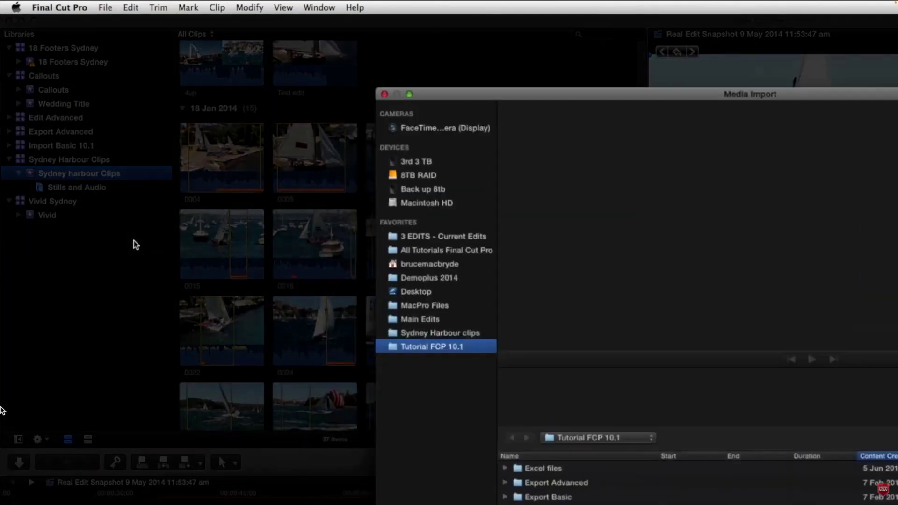
click(133, 242)
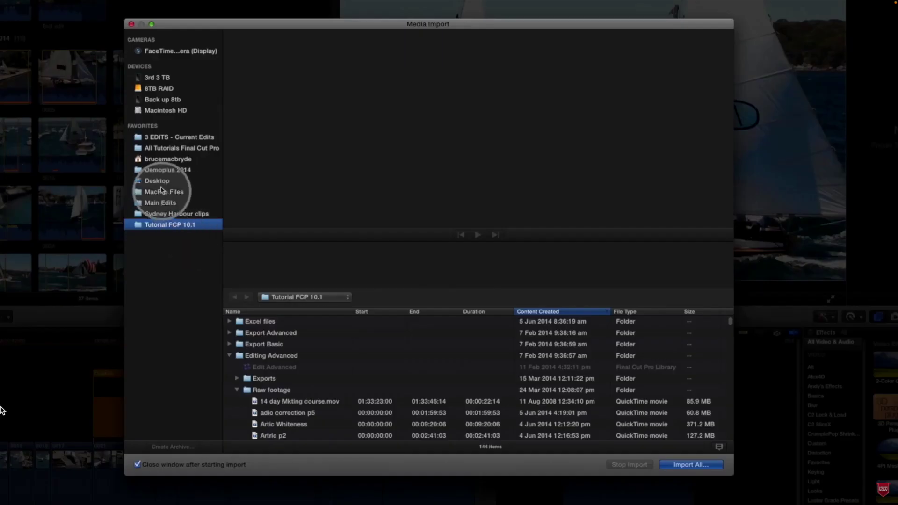
click(143, 182)
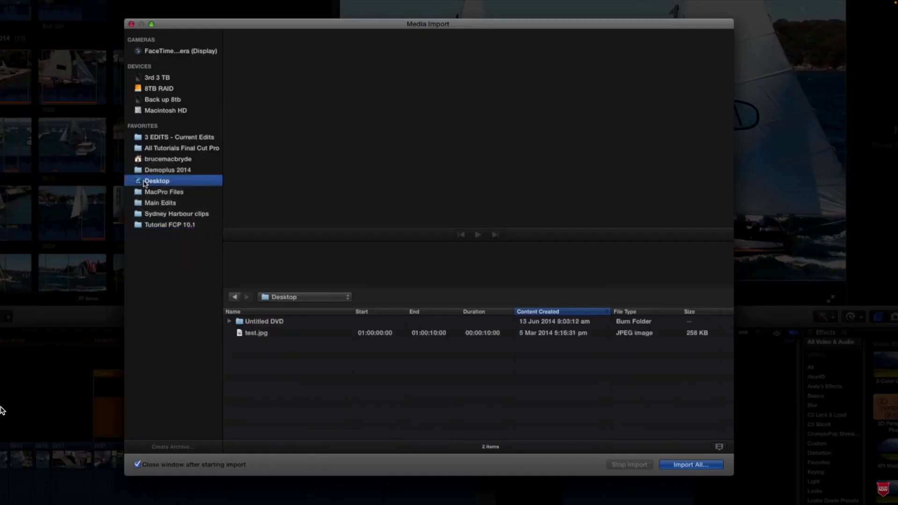
click(255, 335)
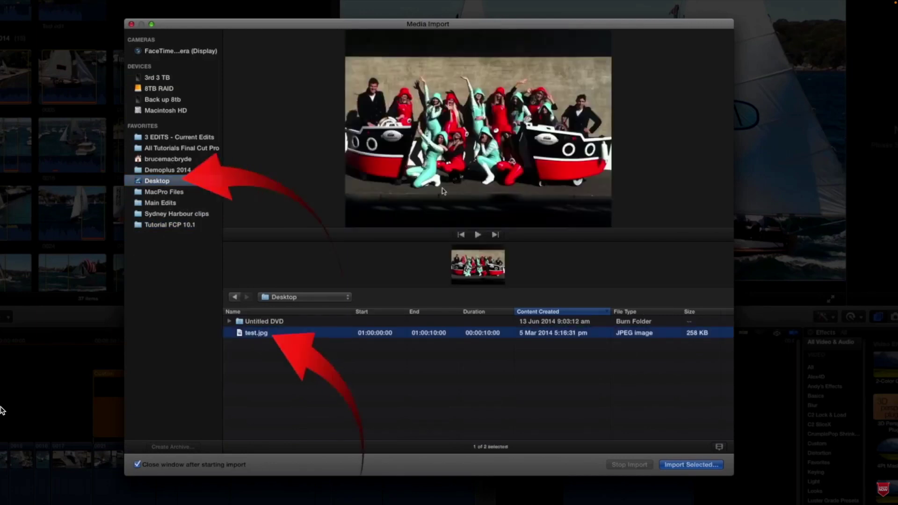
click(697, 465)
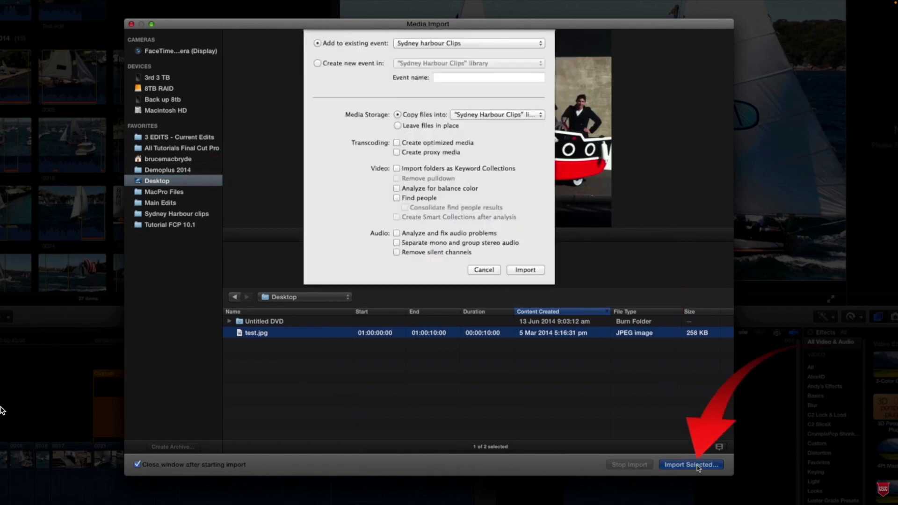
click(397, 126)
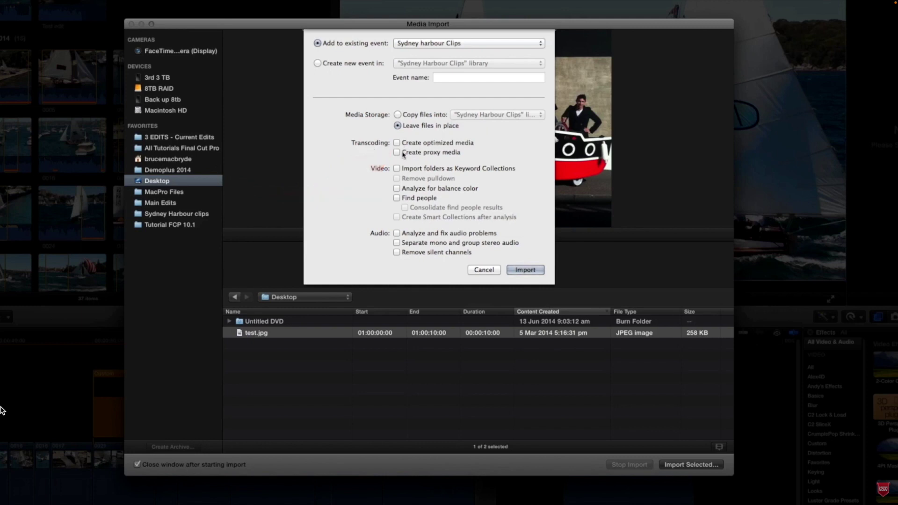
click(526, 270)
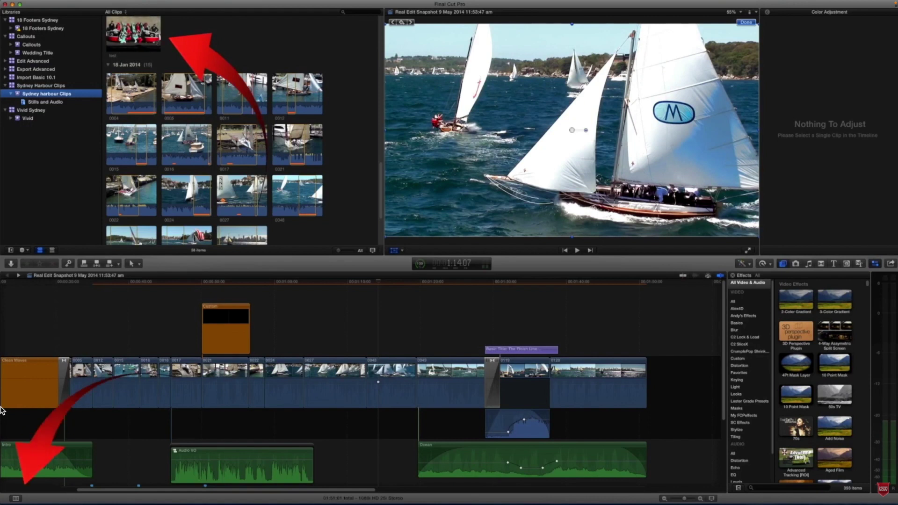
click(21, 494)
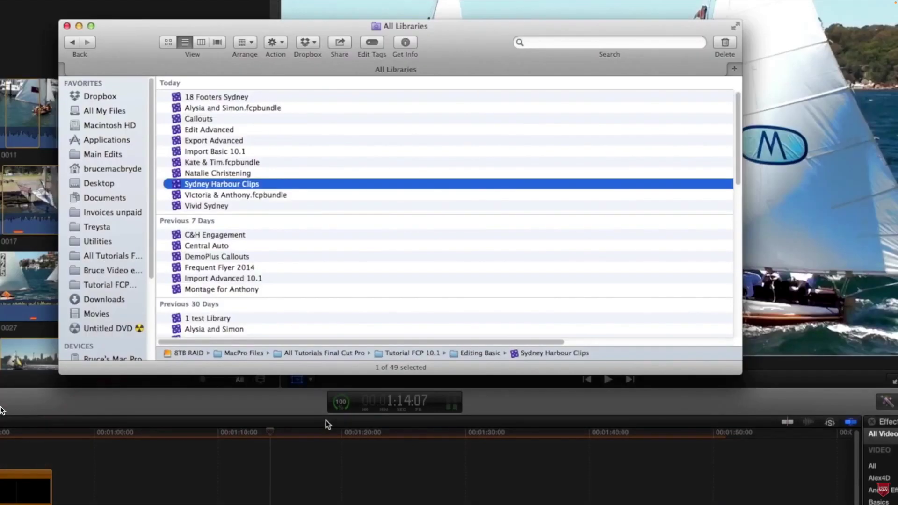
Show the Sydney Harbour Clips package contents and expand its Original Media folder.
right_click(178, 186)
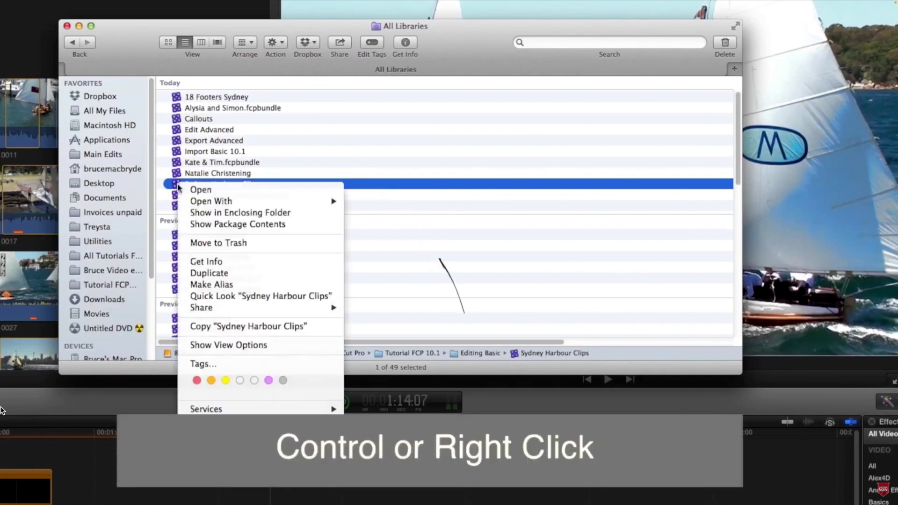
click(204, 225)
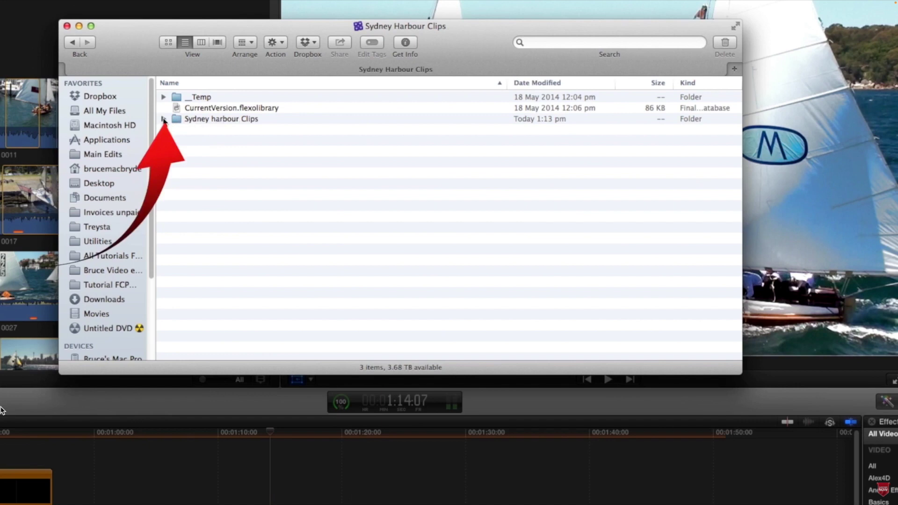
click(164, 120)
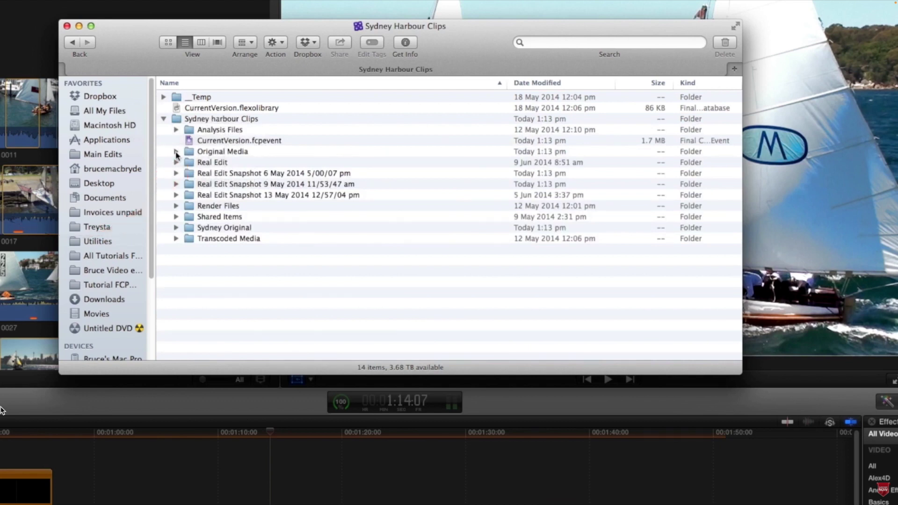
click(176, 152)
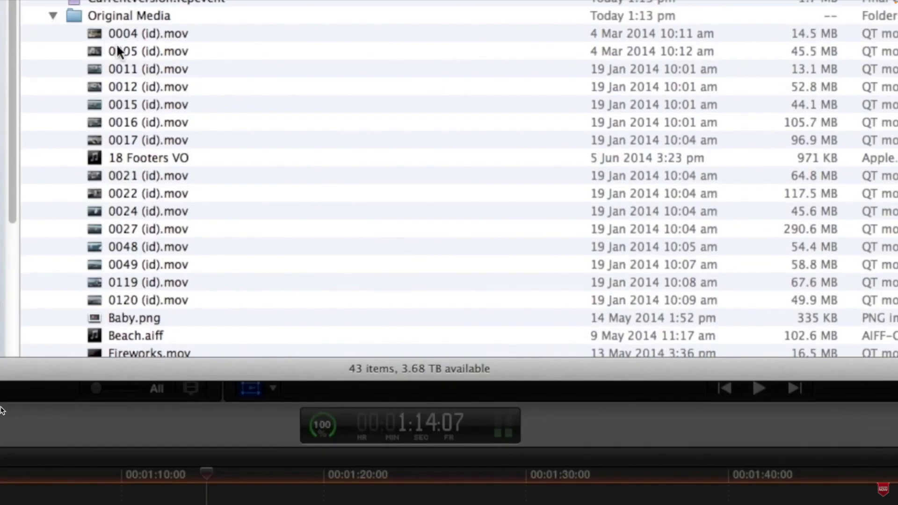
scroll(118, 49, down, 10)
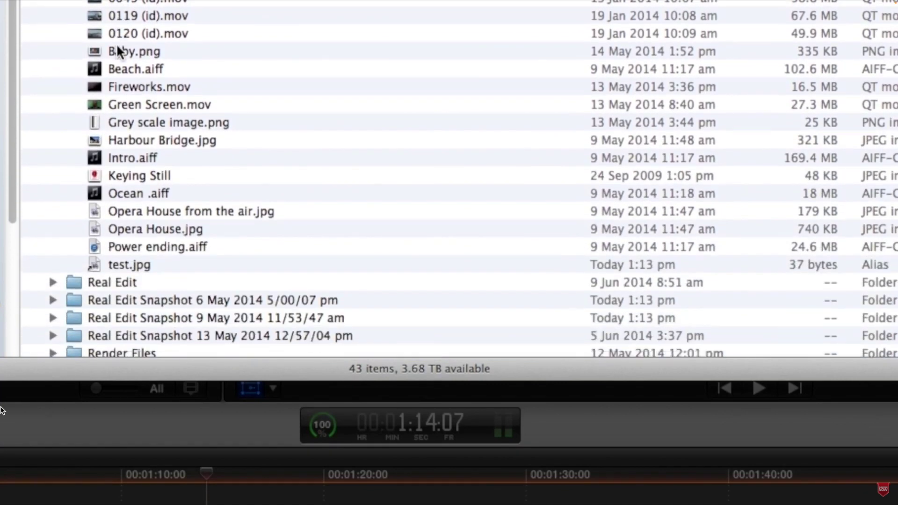
scroll(118, 48, down, 2)
click(151, 226)
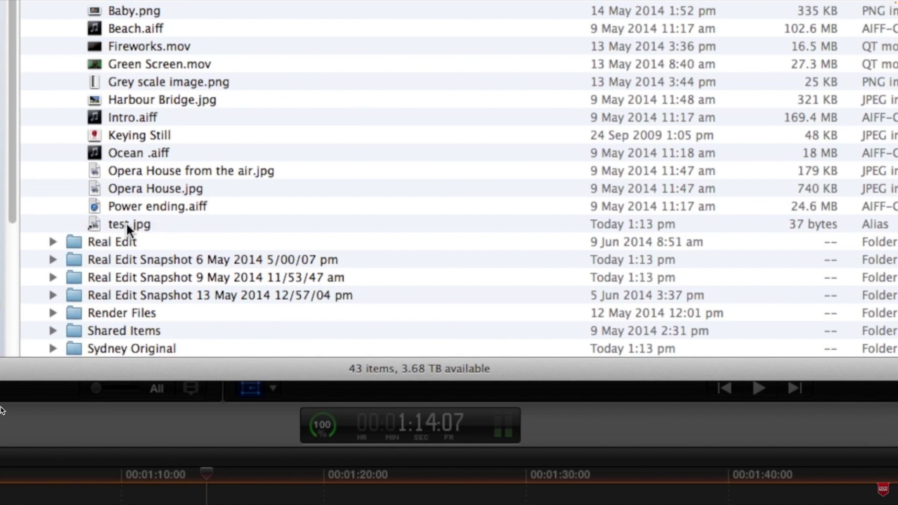
Use Show Original on the test.jpg alias to locate the Desktop original.
scroll(126, 222, up, 1)
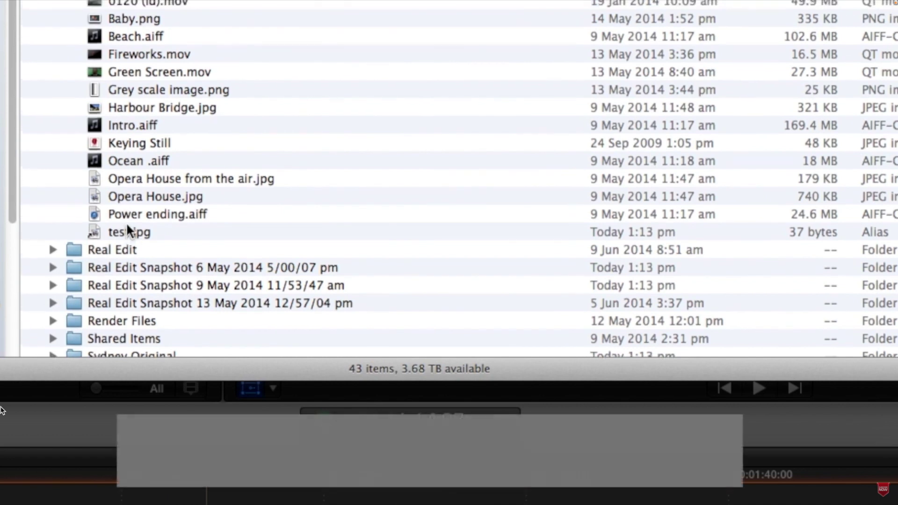
right_click(93, 230)
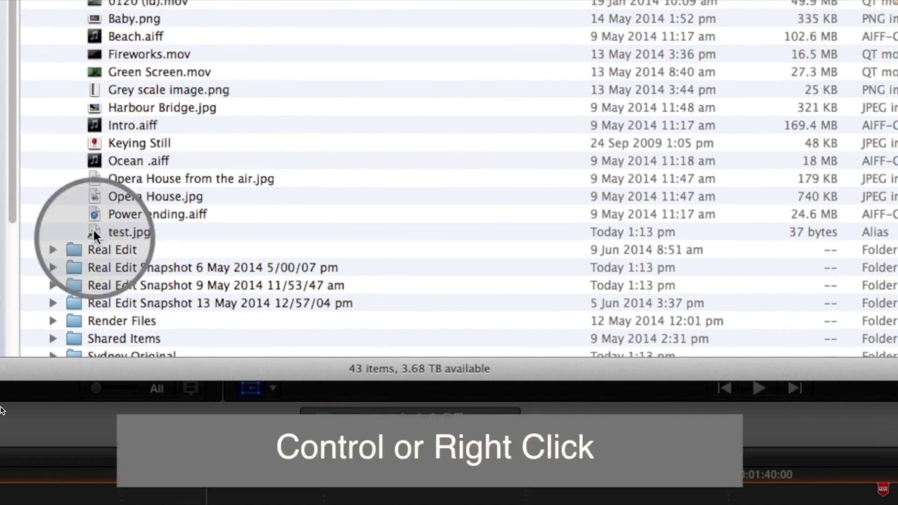
right_click(112, 229)
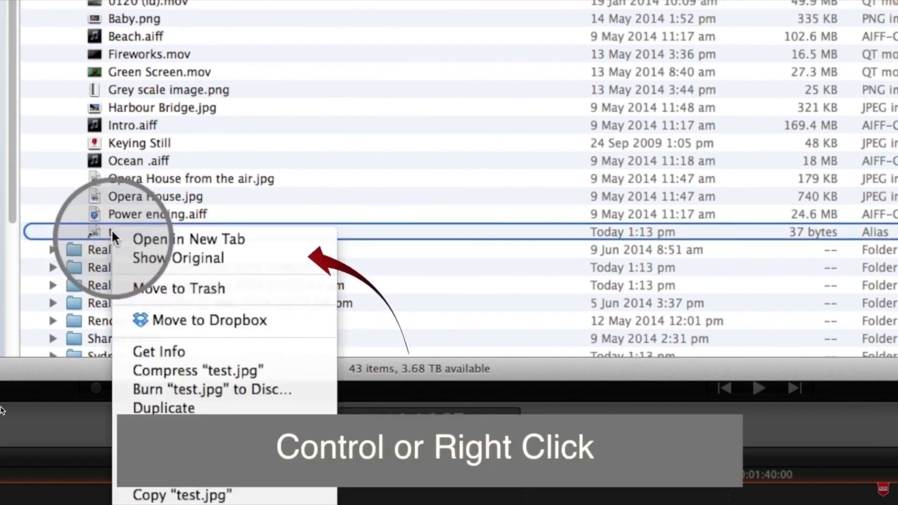
click(192, 258)
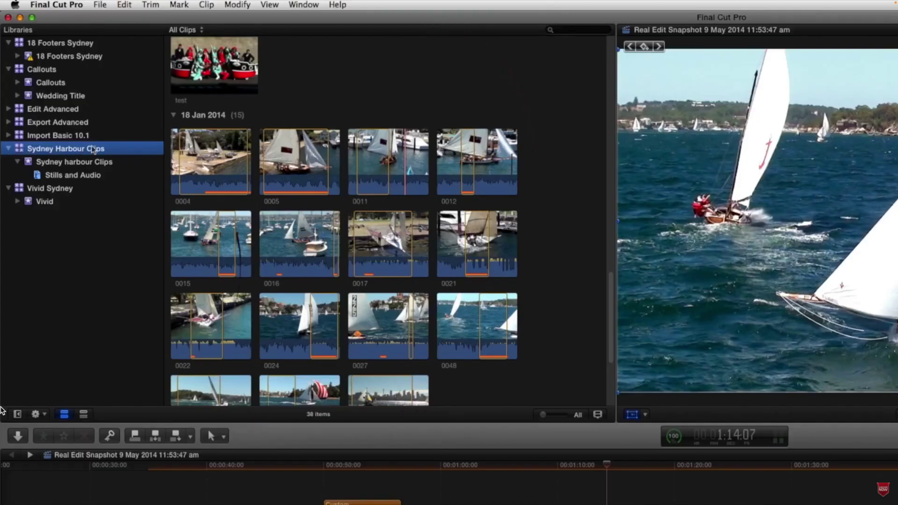
Consolidate Sydney Harbour Clips library files with Optimized and Proxy media kept checked.
click(101, 6)
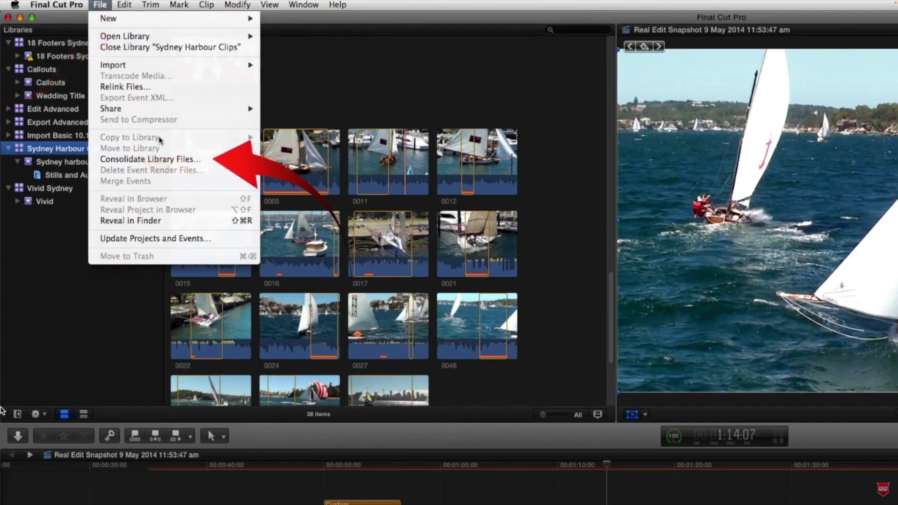
click(162, 160)
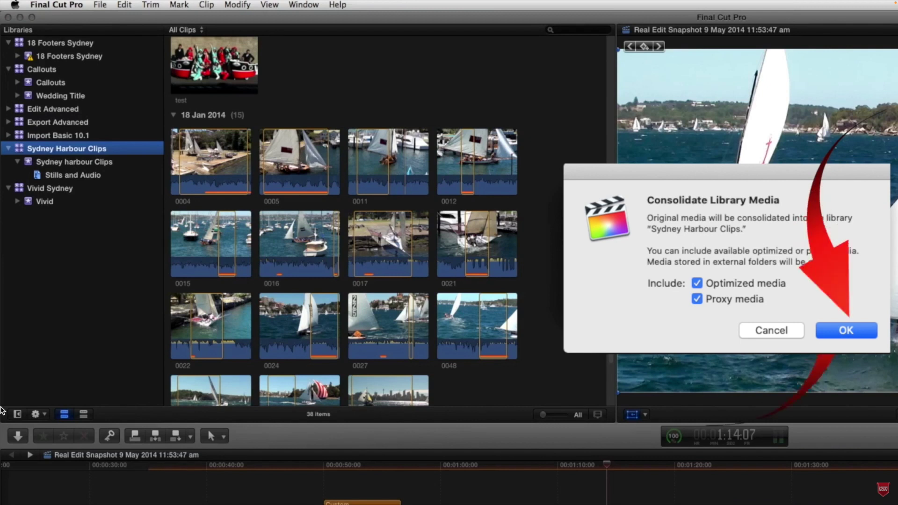
click(846, 330)
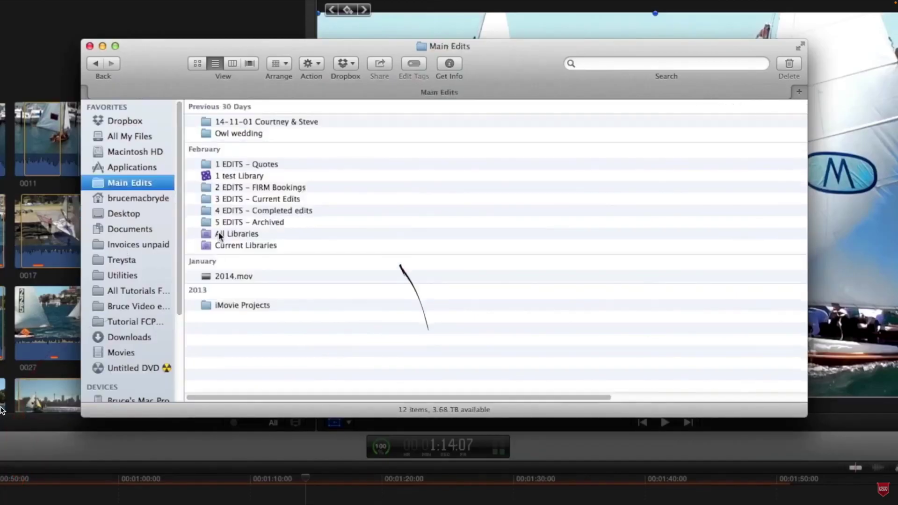
Open All Libraries, show the Sydney Harbour Clips package contents, and select test.jpg in Original Media.
click(219, 233)
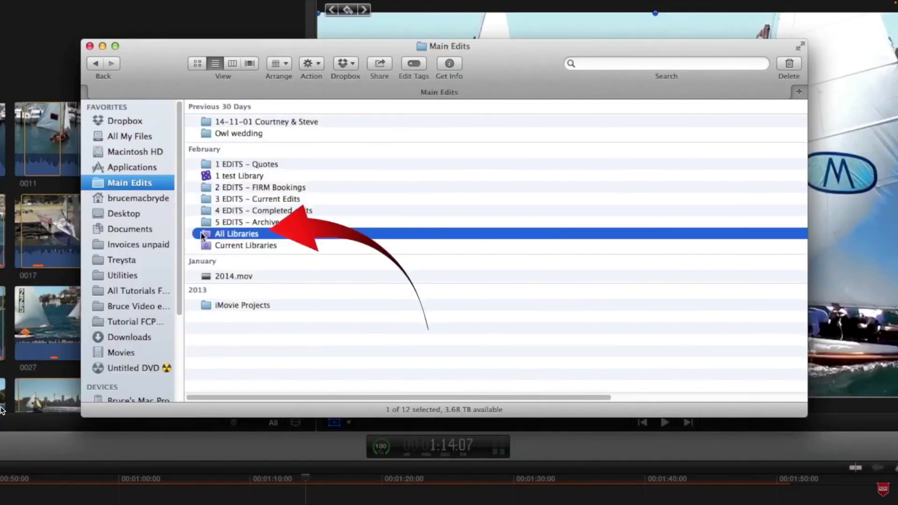
double_click(203, 235)
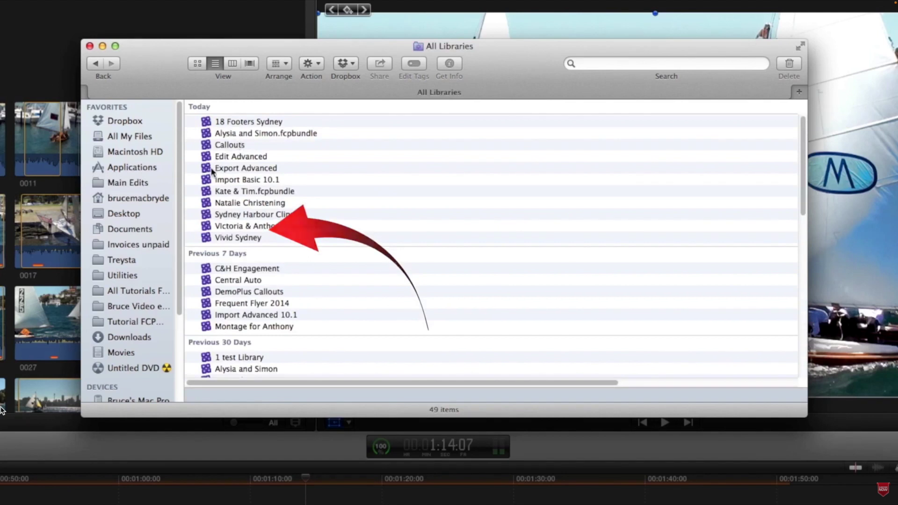
right_click(211, 215)
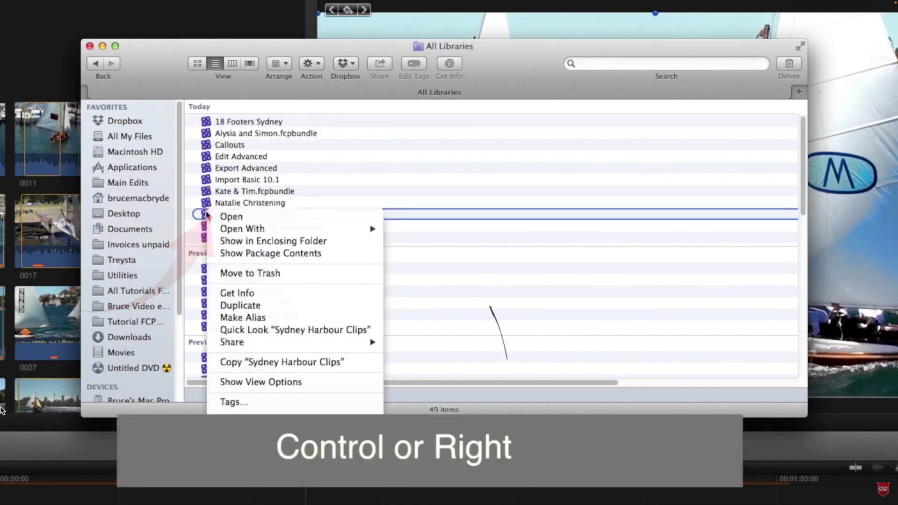
click(231, 255)
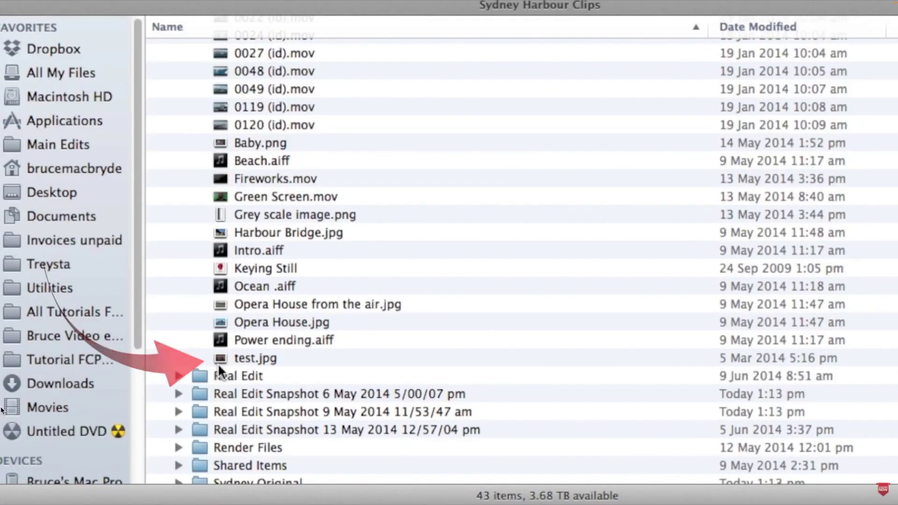
click(251, 359)
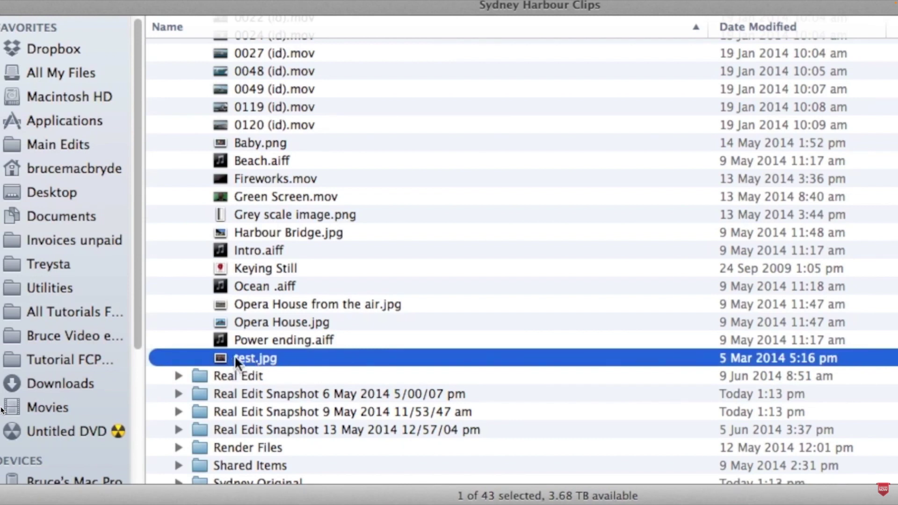
scroll(249, 348, up, 10)
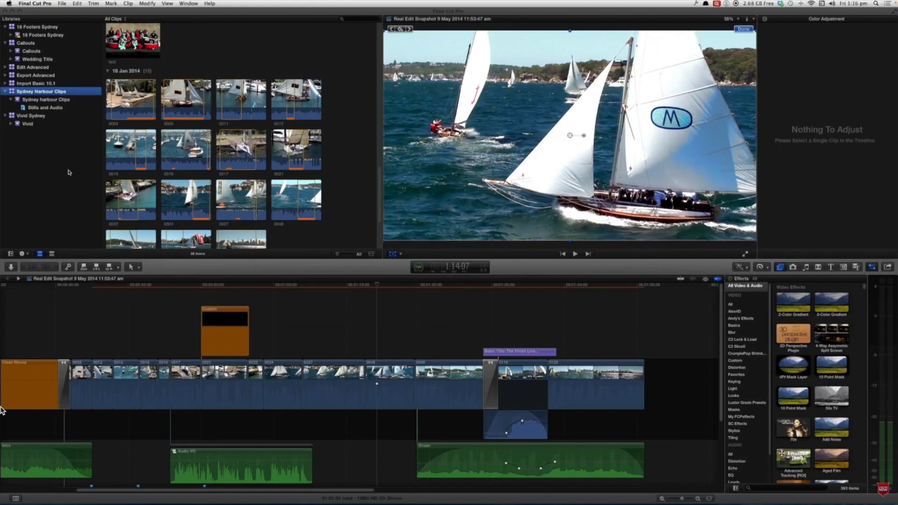
Switch back to Final Cut Pro and select the Sydney Harbour Clips library.
click(69, 172)
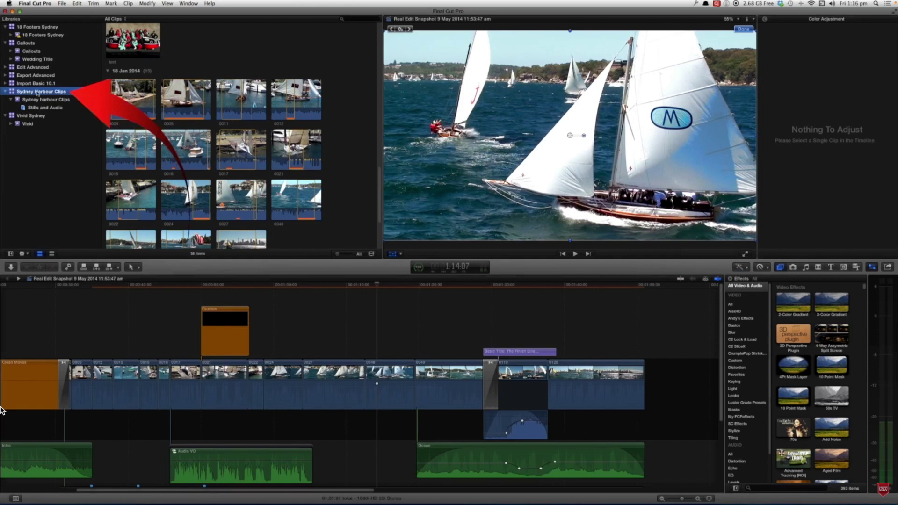
scroll(152, 62, up, 2)
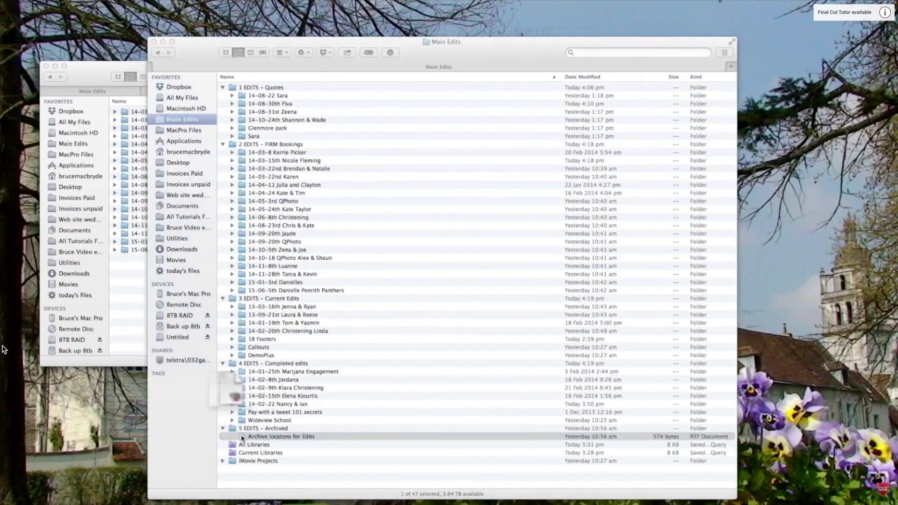
Open the 'Archive locatons for Edits' document listing the 3TB archive disks.
double_click(243, 437)
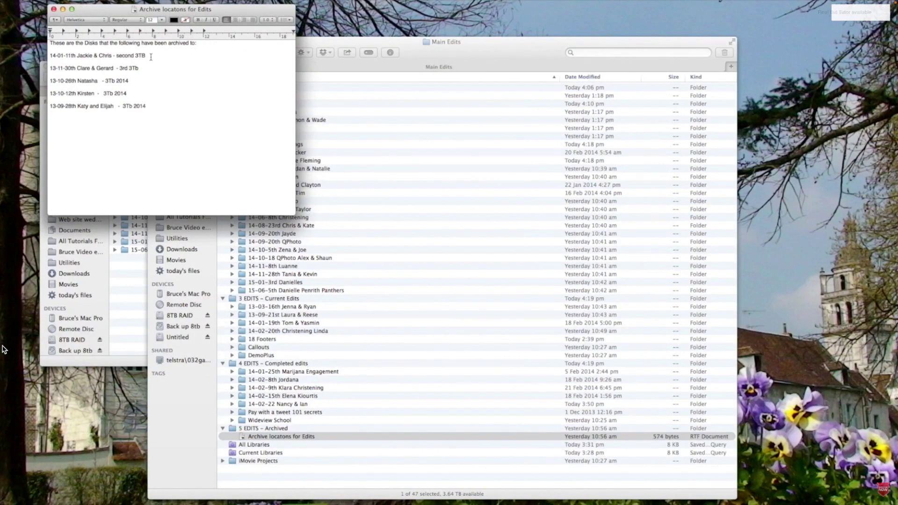